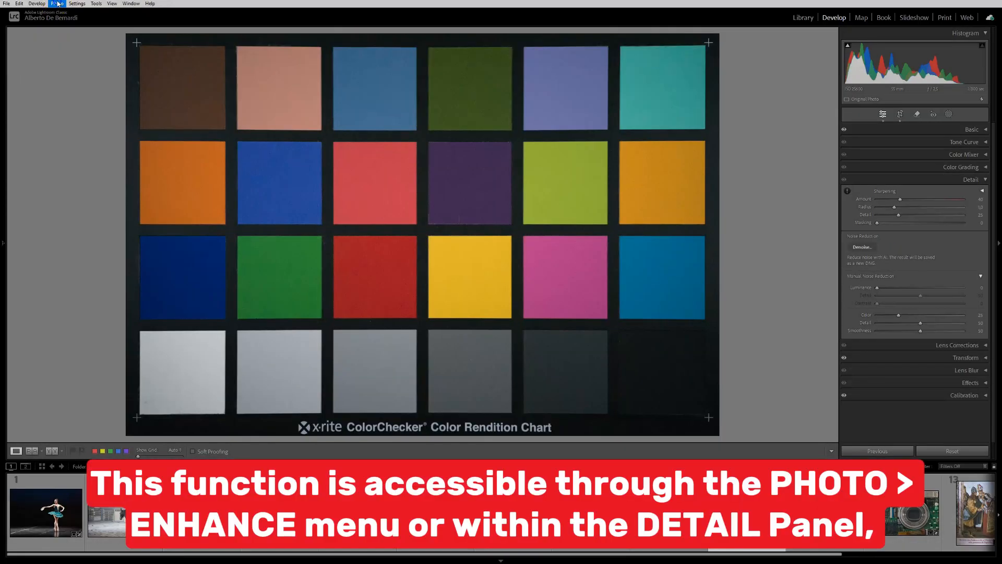
Step: Open the Enhance preview for the ColorChecker photo, set the Denoise amount to 100 and pan the preview across the green patch
{"action": "left_click", "coordinate": [56, 3]}
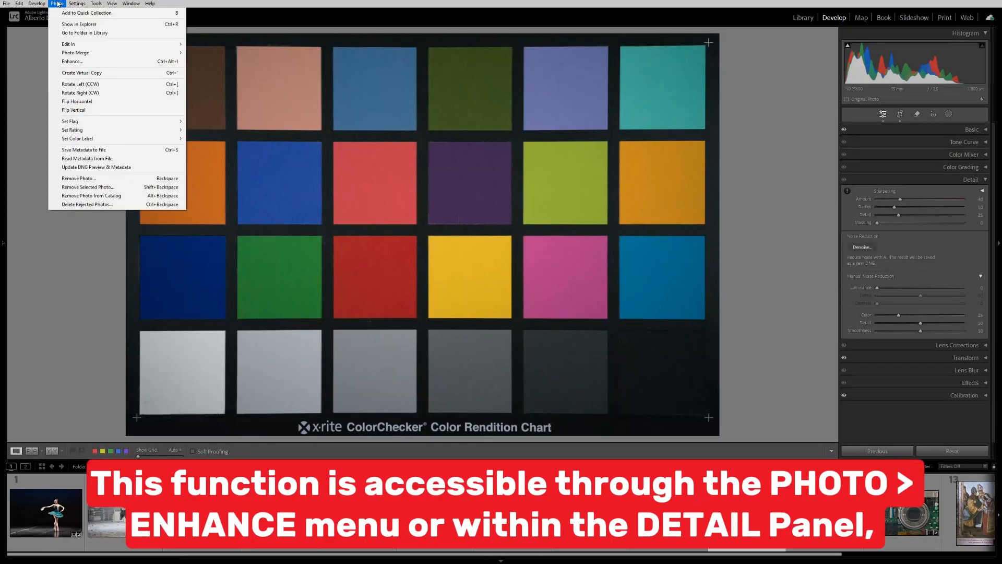
{"action": "left_click", "coordinate": [82, 62]}
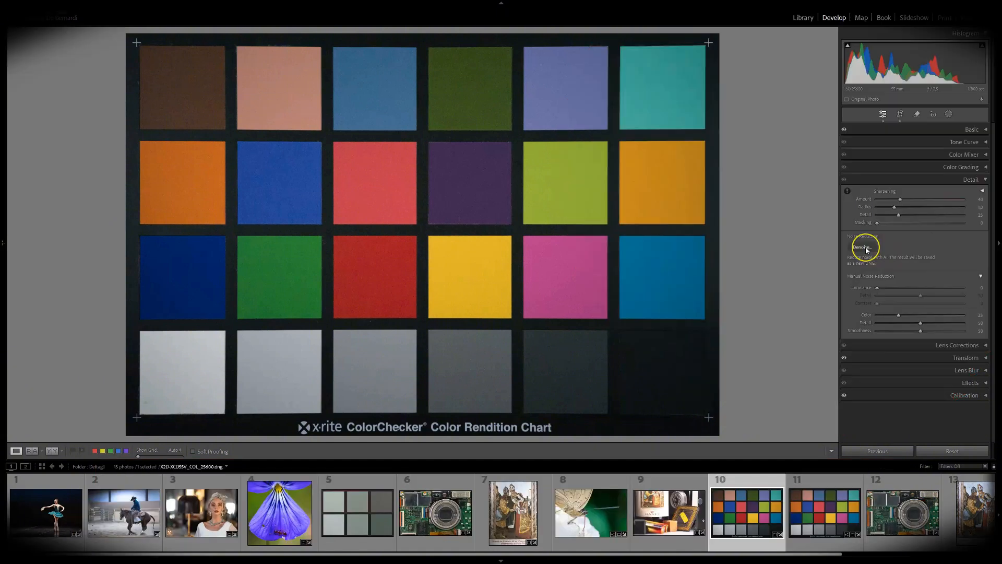
{"action": "left_click", "coordinate": [862, 248]}
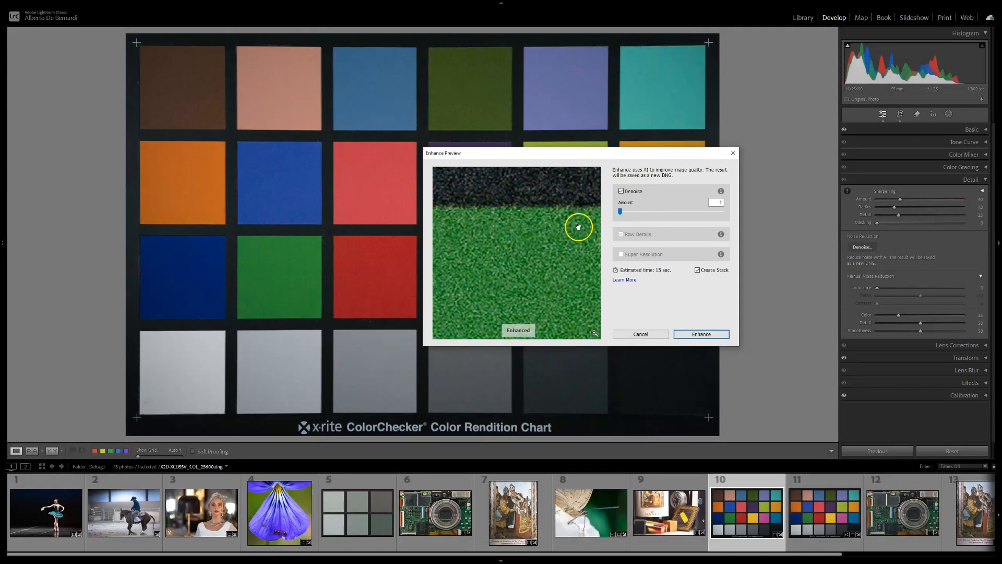
{"action": "left_click_drag", "start_coordinate": [621, 213], "coordinate": [735, 213]}
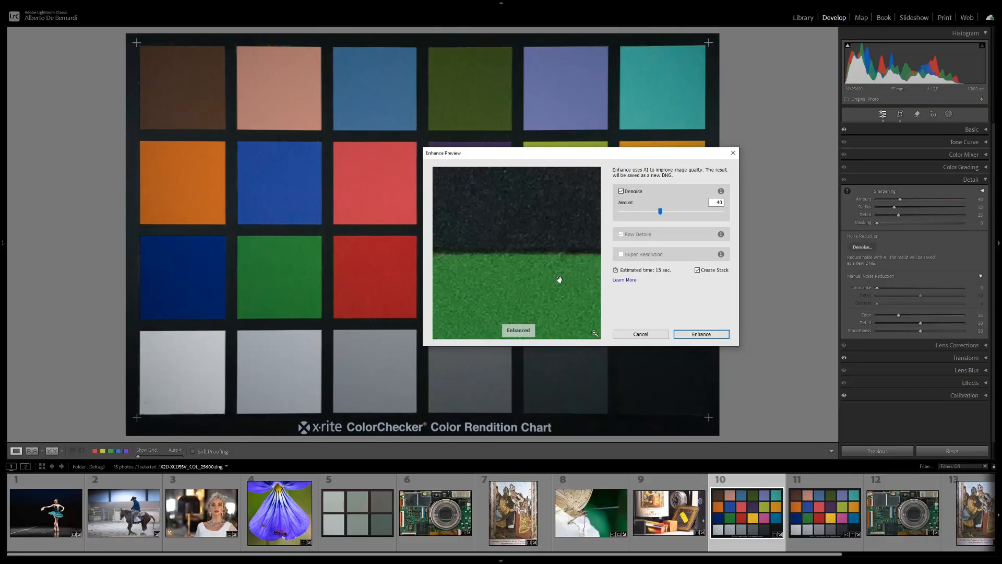
{"action": "mouse_move", "coordinate": [559, 280]}
{"action": "left_mouse_down"}
{"action": "mouse_move", "coordinate": [573, 248]}
{"action": "mouse_move", "coordinate": [557, 224]}
{"action": "mouse_move", "coordinate": [537, 269]}
{"action": "mouse_move", "coordinate": [552, 290]}
{"action": "mouse_move", "coordinate": [562, 273]}
{"action": "left_mouse_up"}
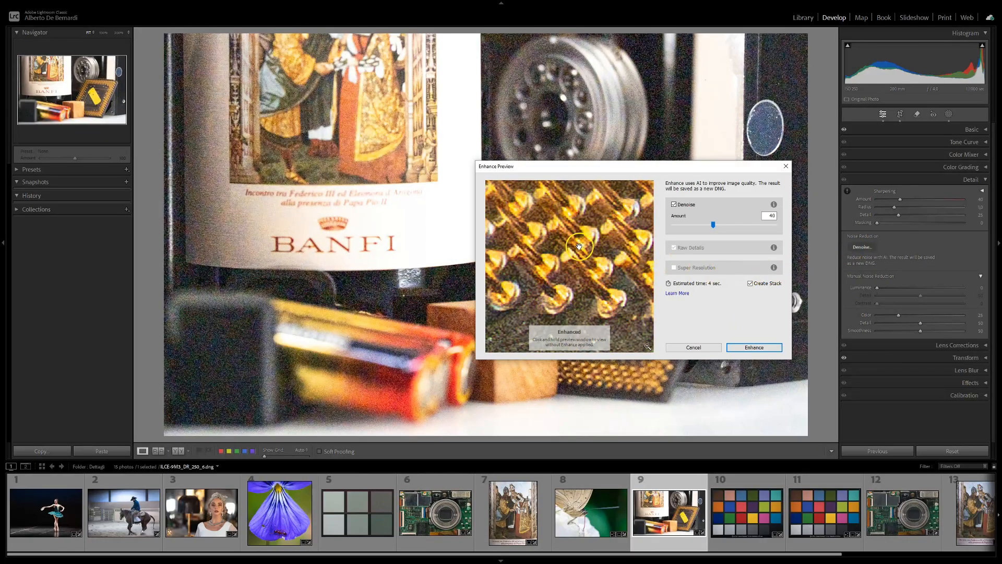
Step: Examine the bottle photo's Denoise preview around the gold pins, then reframe it on the yellow label from the full-image view
{"action": "left_click", "coordinate": [575, 218]}
{"action": "left_click_drag", "start_coordinate": [575, 219], "coordinate": [616, 215]}
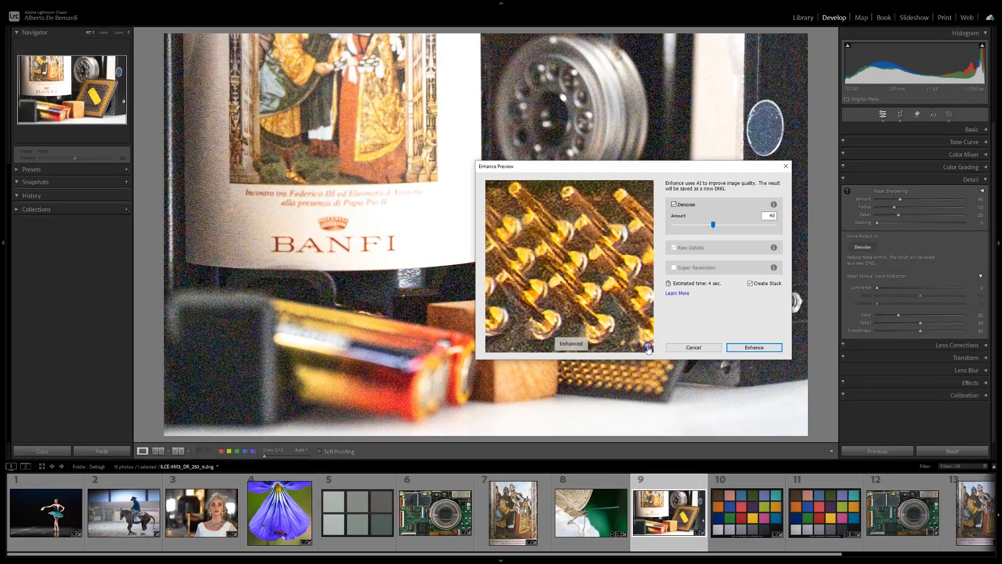
{"action": "left_click", "coordinate": [648, 347]}
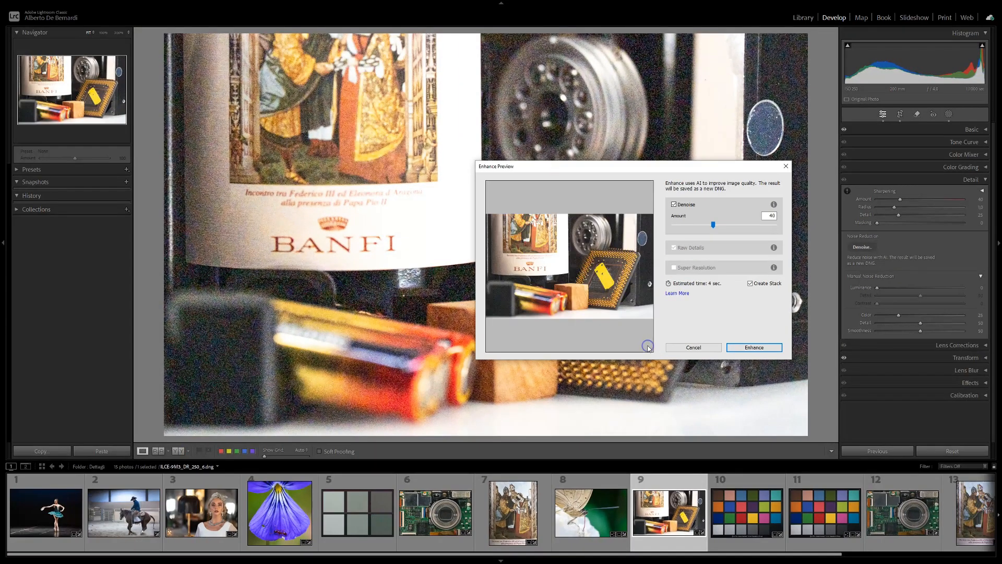
{"action": "left_click", "coordinate": [603, 275]}
{"action": "left_click_drag", "start_coordinate": [595, 249], "coordinate": [634, 278]}
{"action": "left_click_drag", "start_coordinate": [615, 211], "coordinate": [656, 291]}
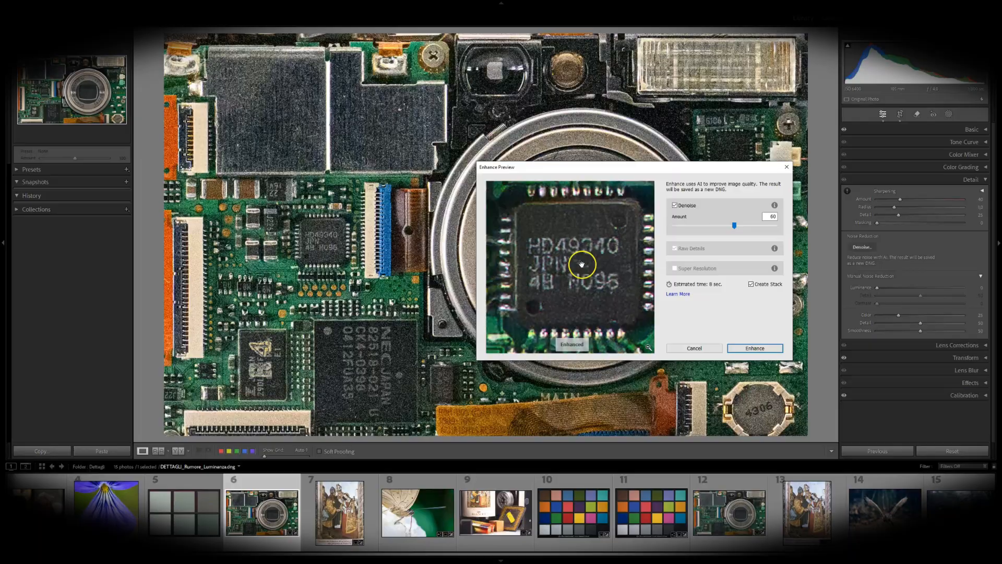
Step: Compare the chip lettering with and without denoise in the camera circuit board photo's Enhance preview
{"action": "left_click", "coordinate": [582, 265]}
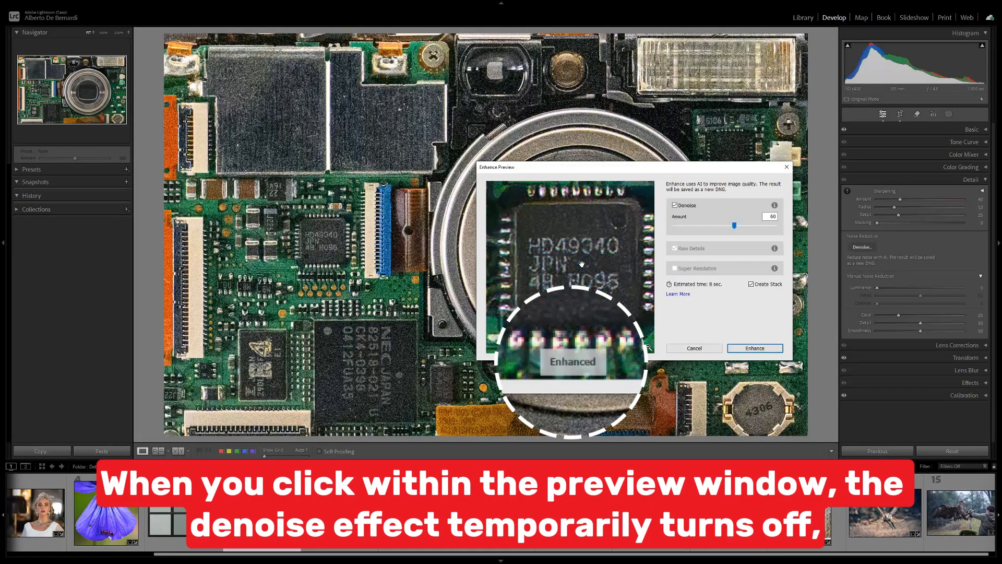
{"action": "left_click", "coordinate": [581, 264]}
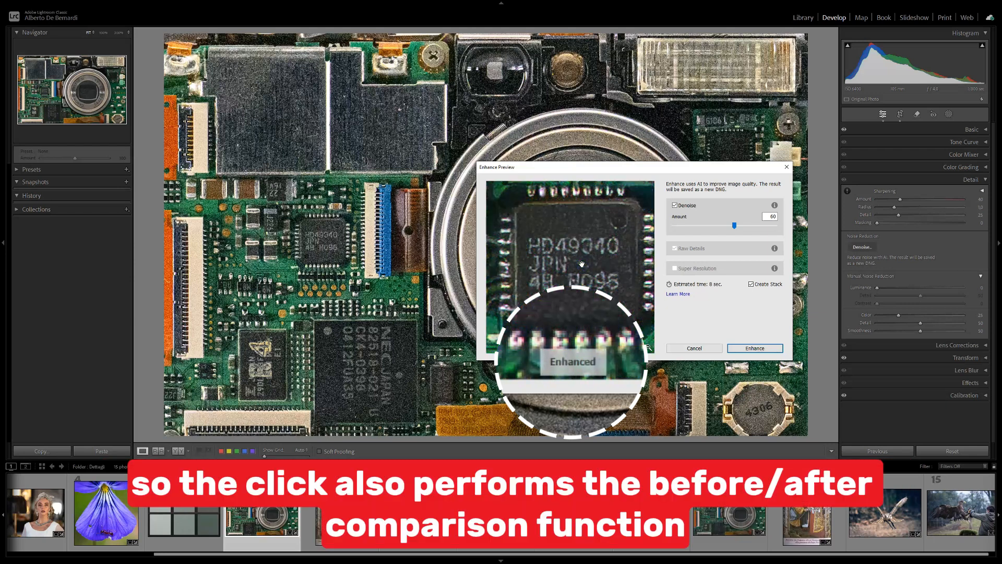
{"action": "left_click", "coordinate": [582, 265]}
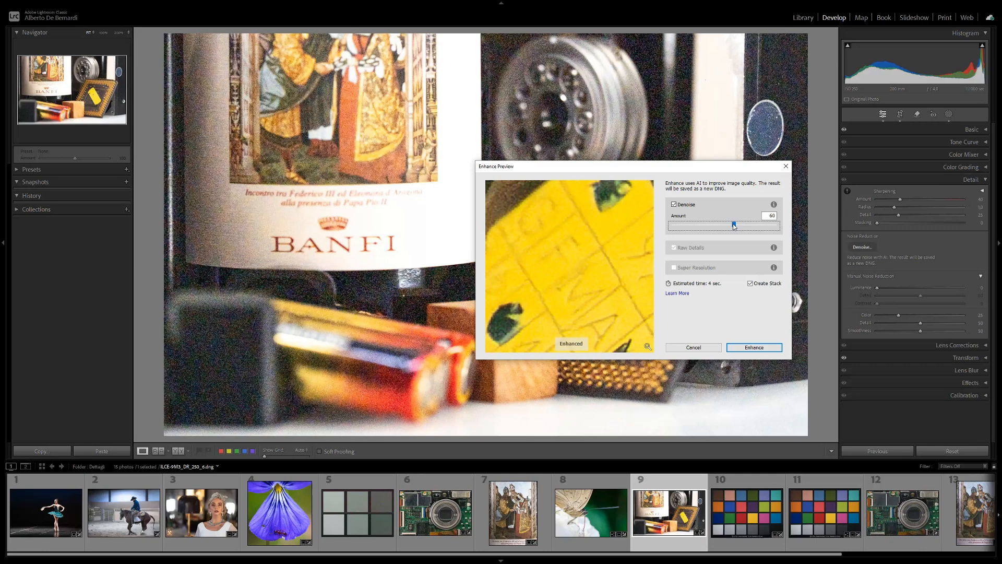
Step: Create a stacked denoised copy of the bottle photo with an amount of 60, and expand the stack to view the original
{"action": "left_click", "coordinate": [783, 363]}
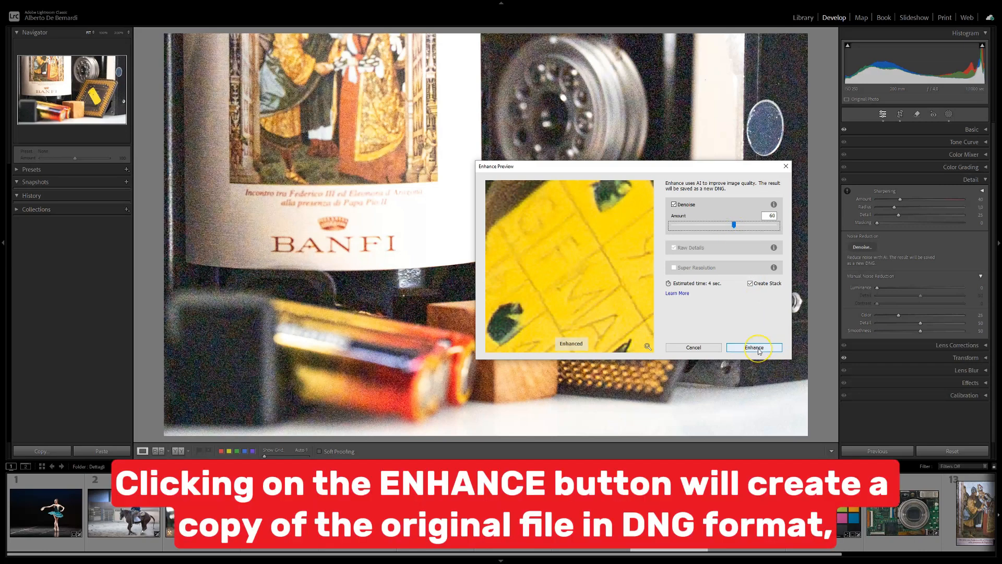
{"action": "left_click", "coordinate": [758, 348]}
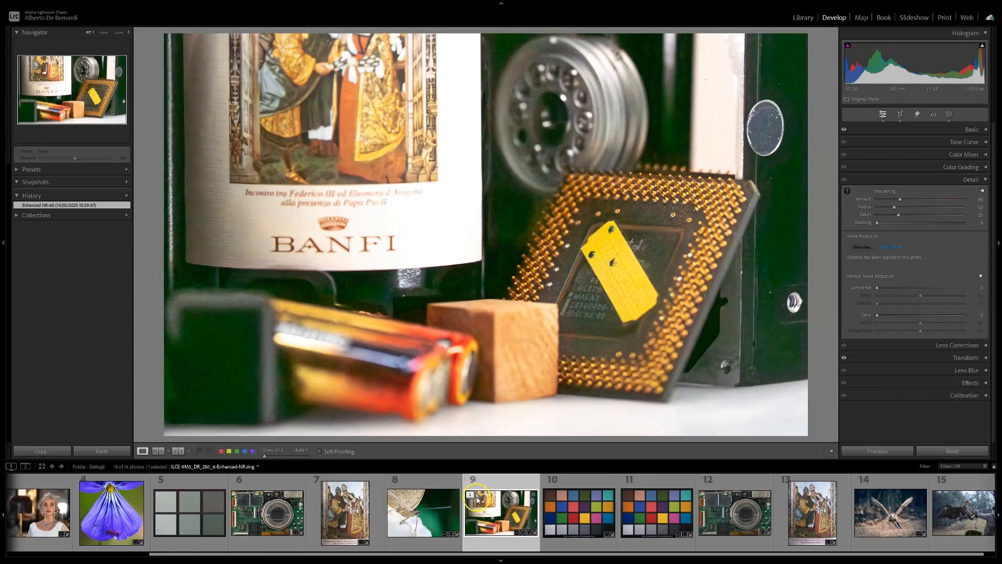
{"action": "left_click", "coordinate": [472, 496]}
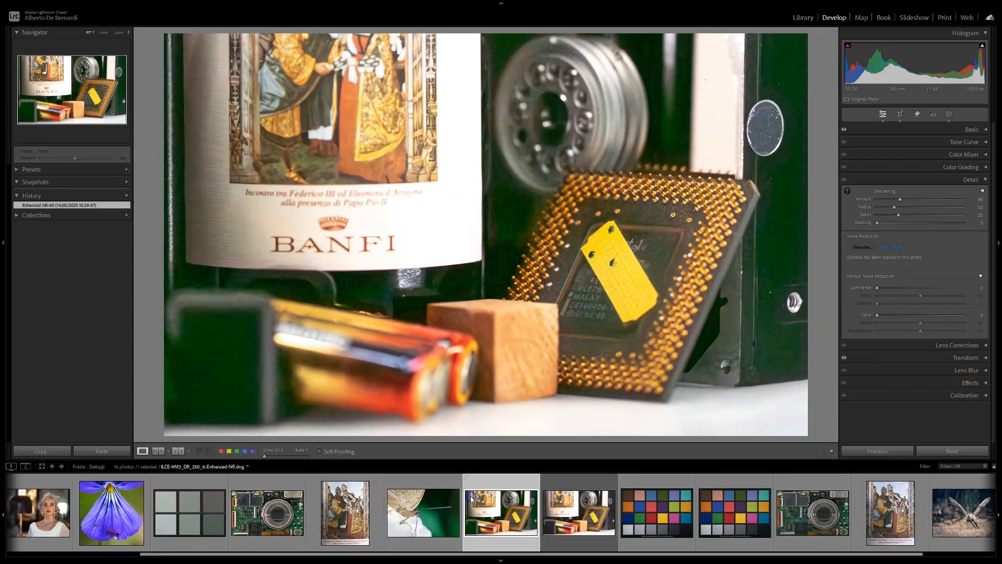
{"action": "left_click", "coordinate": [578, 509]}
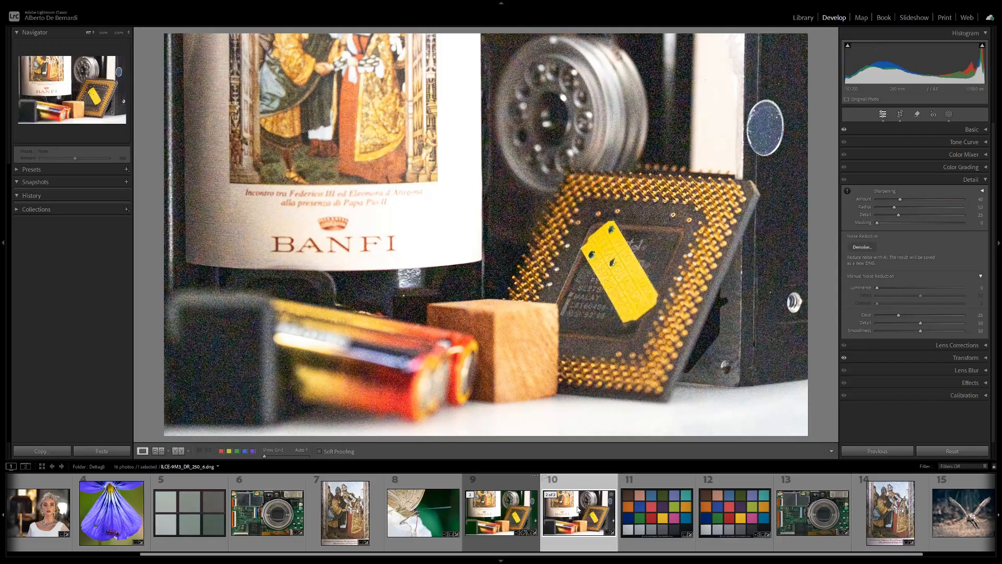
Step: Run AI Denoise on the painting photo directly, bypassing the Enhance preview dialog
{"action": "left_click", "coordinate": [863, 247]}
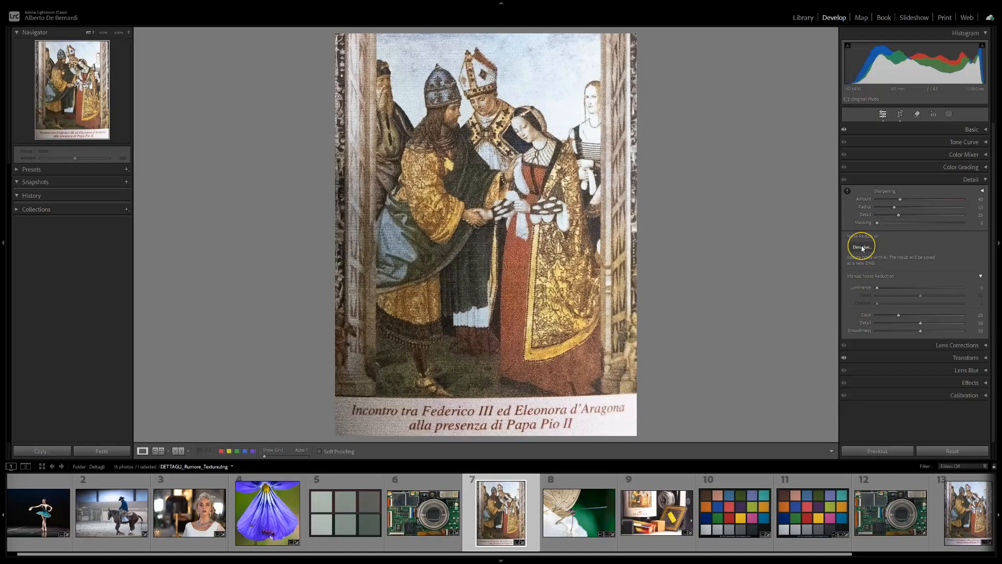
{"action": "key", "text": "alt"}
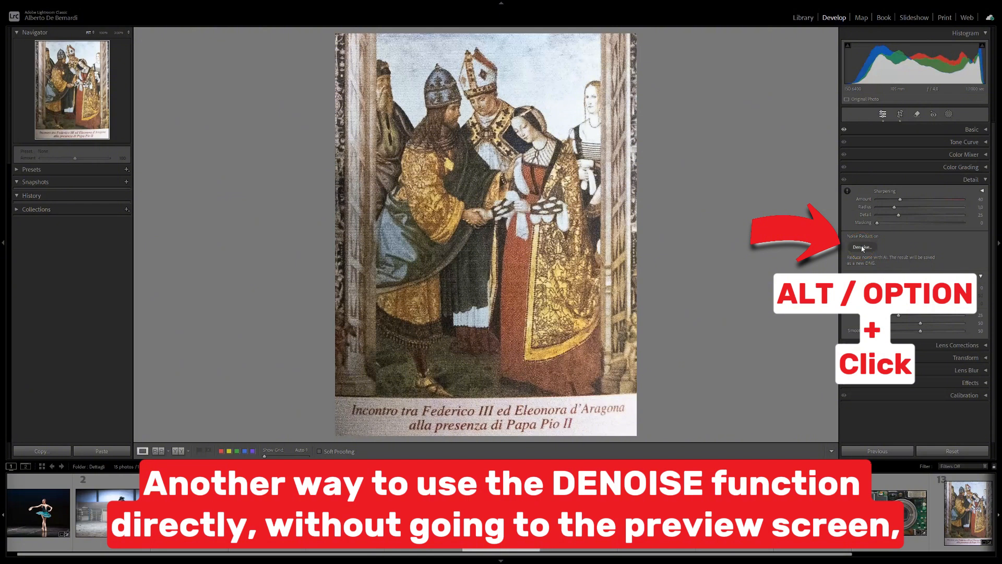
{"action": "left_click", "coordinate": [862, 247], "text": "alt"}
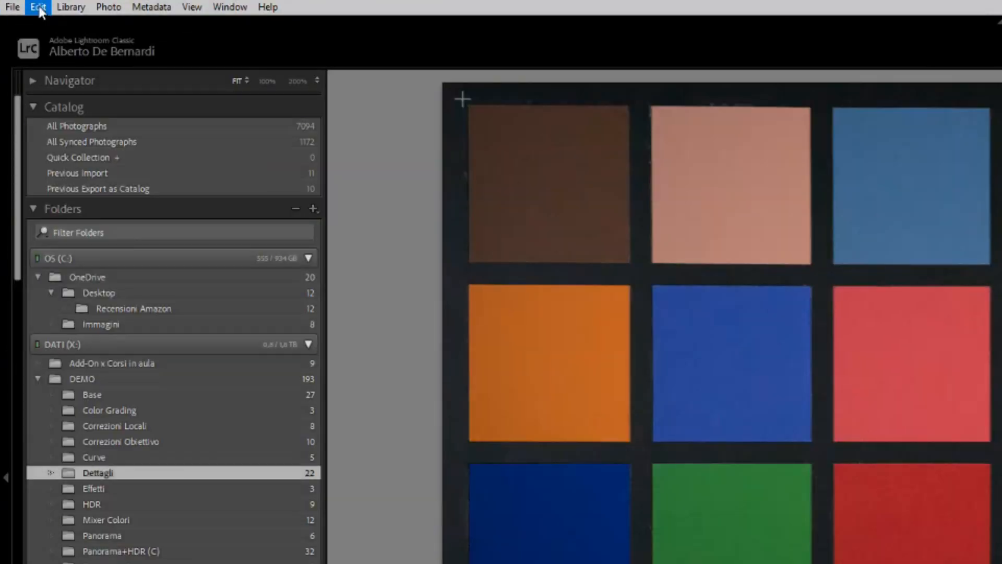
Step: Examine the noise on the small chip in the camera circuit board photo at close zoom, and return to the full view
{"action": "left_click", "coordinate": [38, 7]}
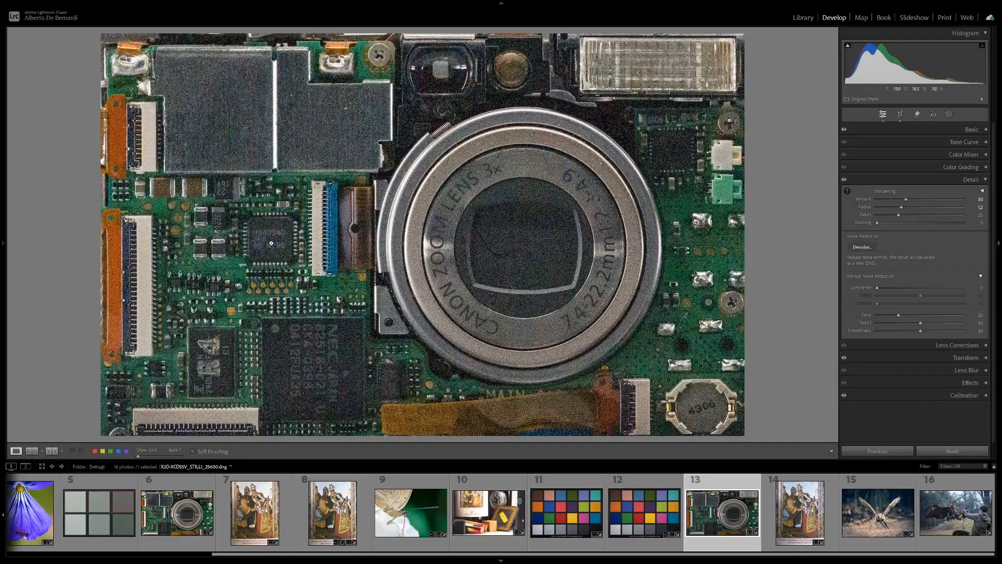
{"action": "left_click", "coordinate": [270, 243]}
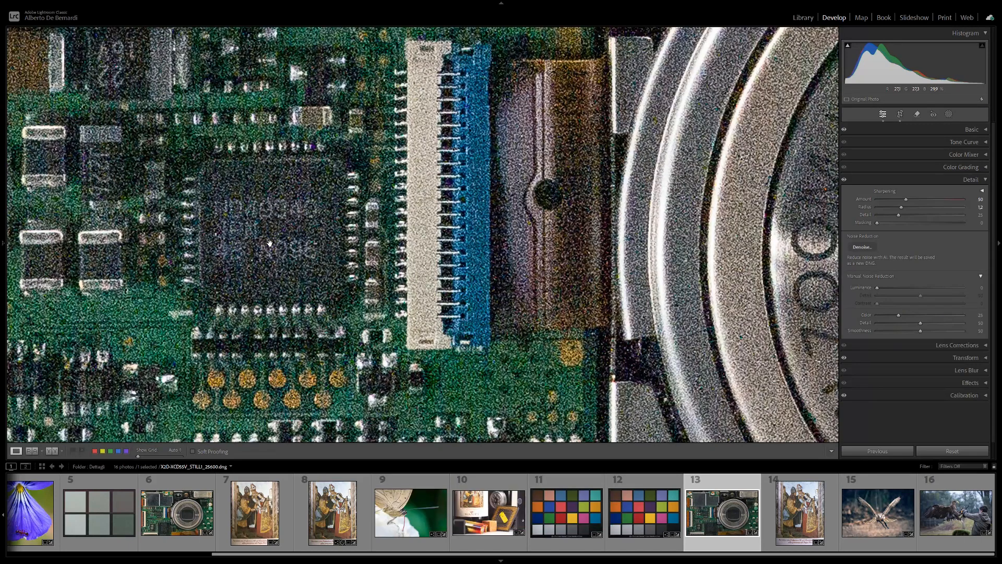
{"action": "left_click", "coordinate": [270, 243]}
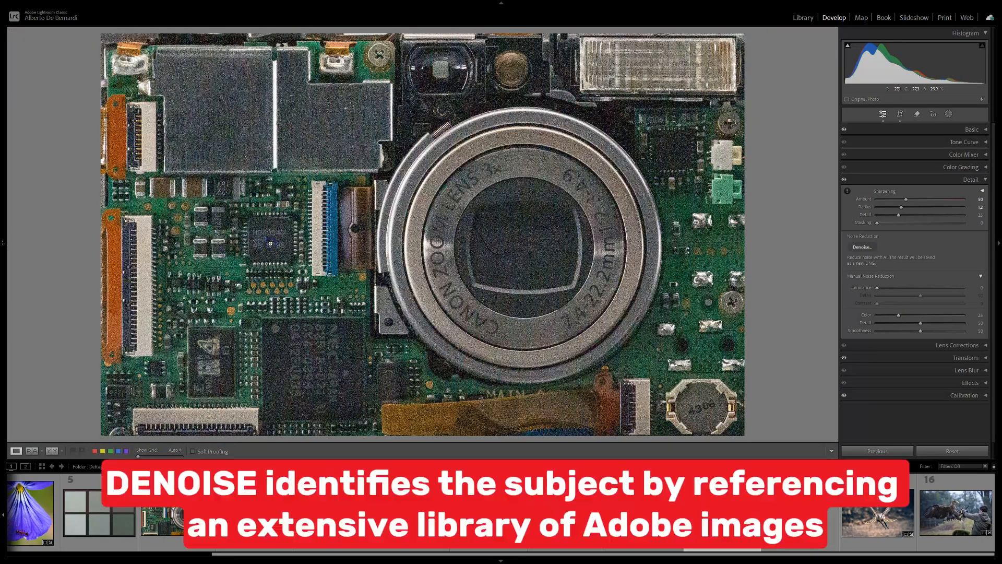
Step: Open the Denoise preview for the camera circuit board photo and frame it on the small chip's lettering
{"action": "left_click", "coordinate": [861, 247]}
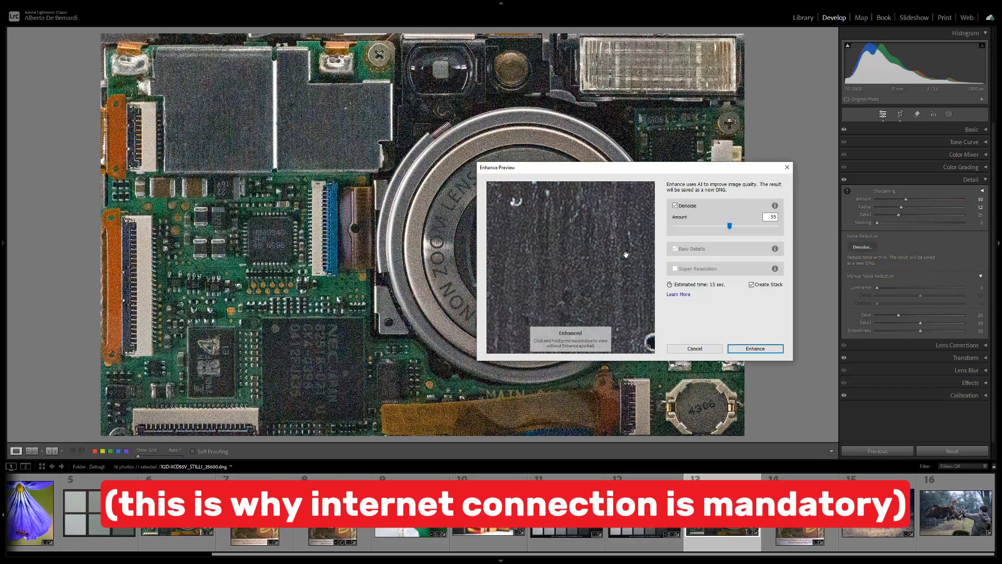
{"action": "left_click", "coordinate": [648, 346]}
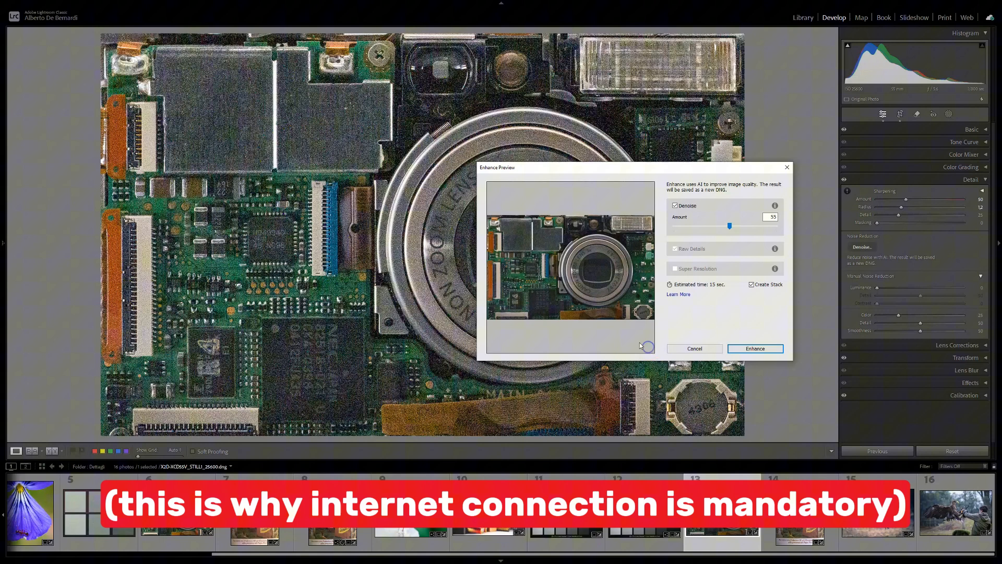
{"action": "left_click", "coordinate": [534, 271]}
{"action": "left_click_drag", "start_coordinate": [548, 264], "coordinate": [584, 267]}
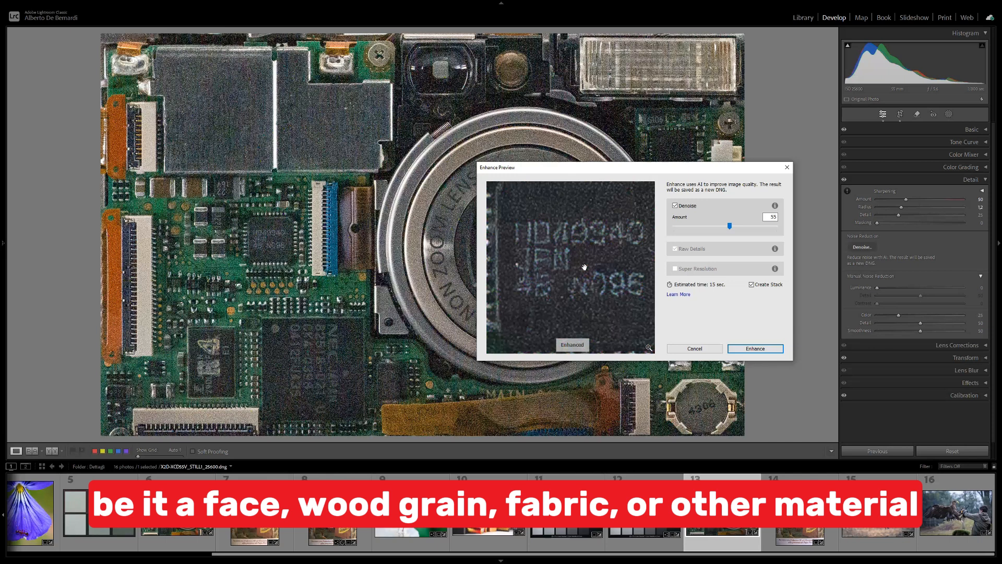
Step: Set the Denoise amount to 70, compare the chip before and after, and create the enhanced copy of the circuit board photo
{"action": "left_click_drag", "start_coordinate": [730, 229], "coordinate": [746, 228]}
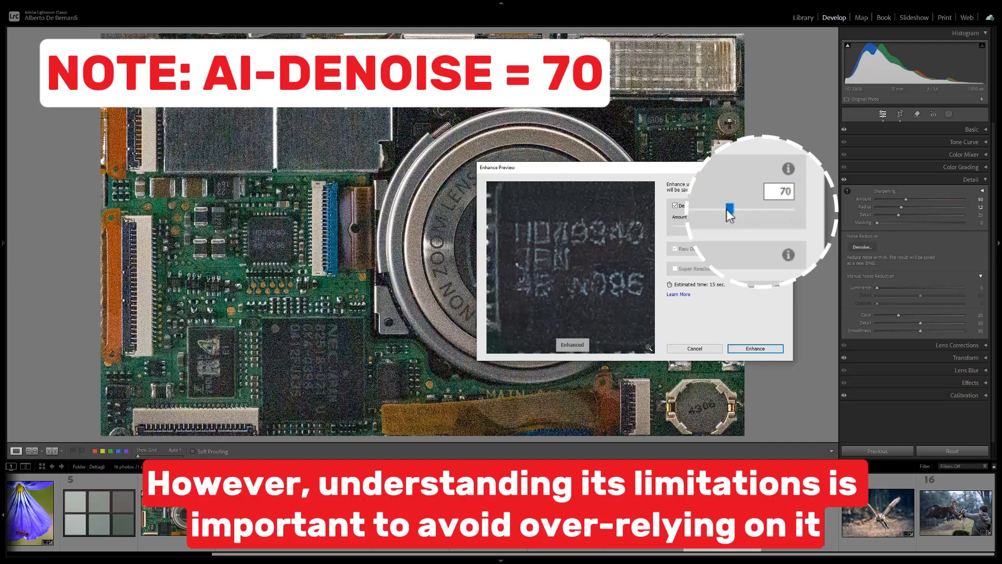
{"action": "left_click", "coordinate": [625, 269]}
{"action": "left_click", "coordinate": [624, 269]}
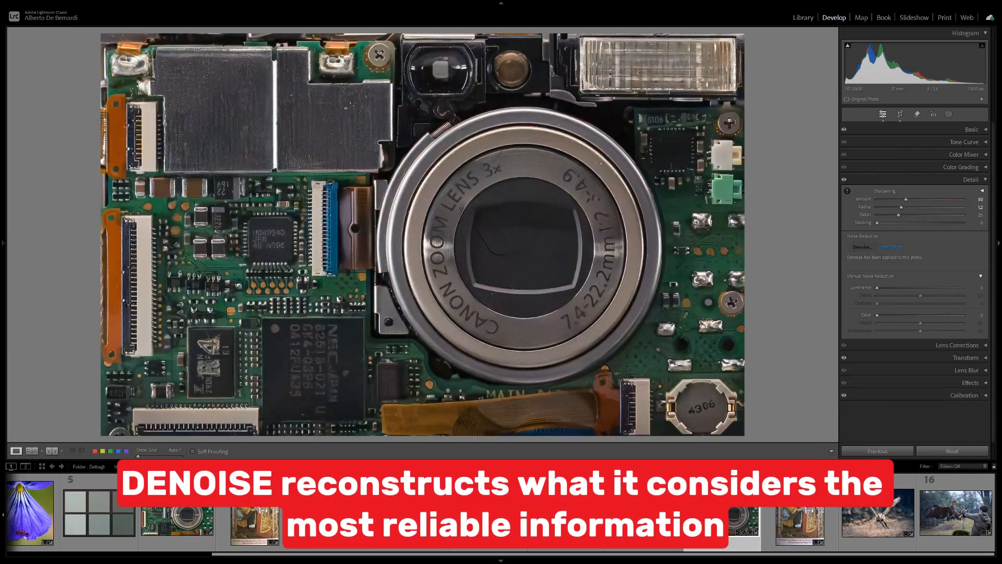
Step: Unstack the enhanced circuit board photo from its original
{"action": "right_click", "coordinate": [693, 493]}
{"action": "mouse_move", "coordinate": [742, 386]}
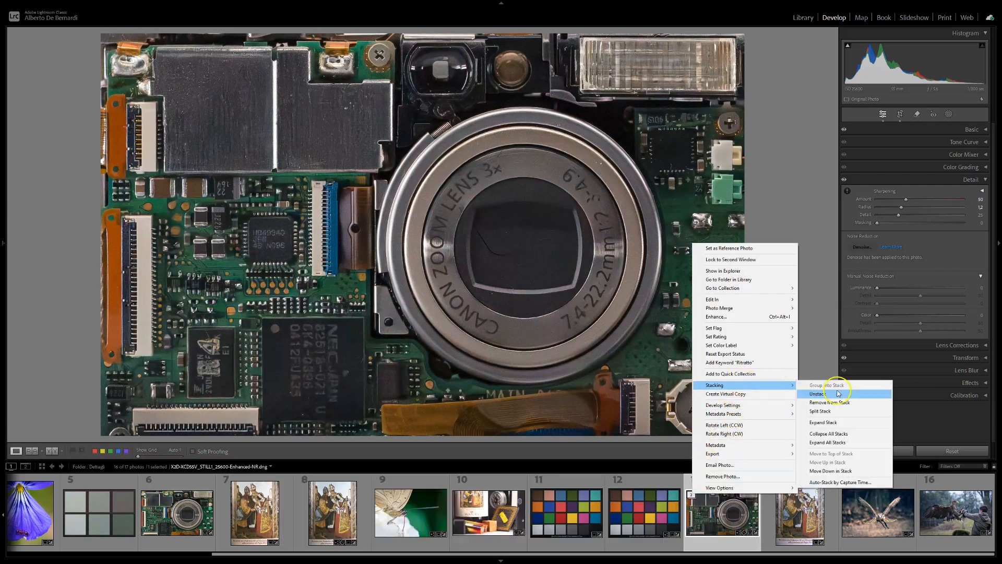
{"action": "left_click", "coordinate": [838, 393]}
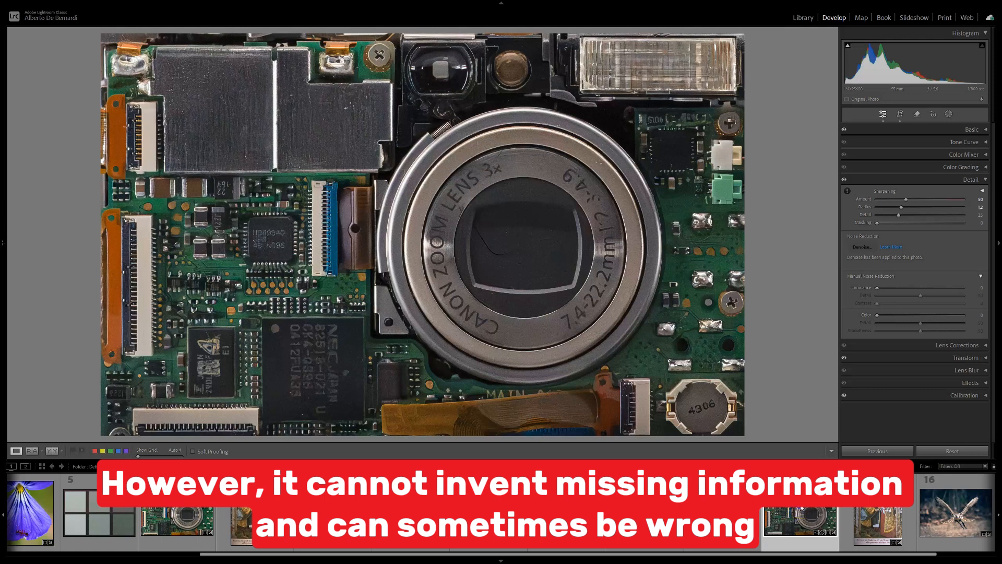
Step: Compare the chip's lettering at close zoom between the enhanced circuit board photo and the noisy original
{"action": "left_click", "coordinate": [265, 237]}
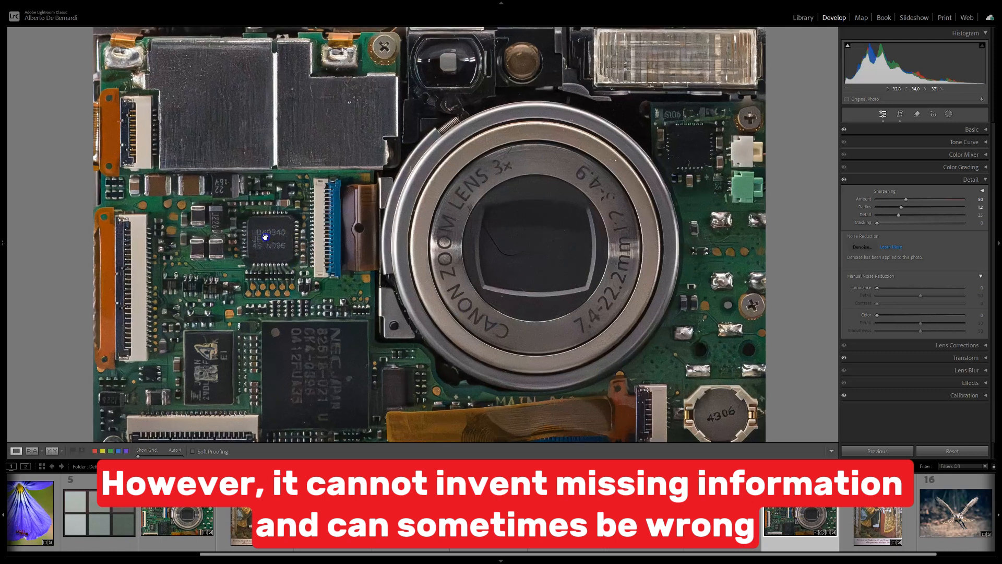
{"action": "left_click_drag", "start_coordinate": [265, 237], "coordinate": [459, 228]}
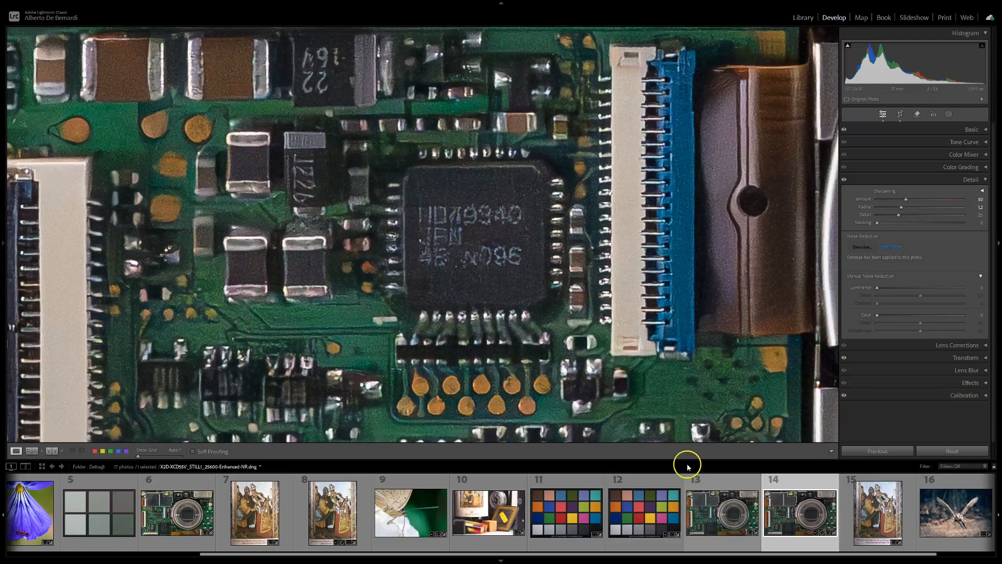
{"action": "left_click", "coordinate": [731, 514]}
{"action": "left_click_drag", "start_coordinate": [367, 239], "coordinate": [557, 250]}
{"action": "left_click", "coordinate": [786, 514]}
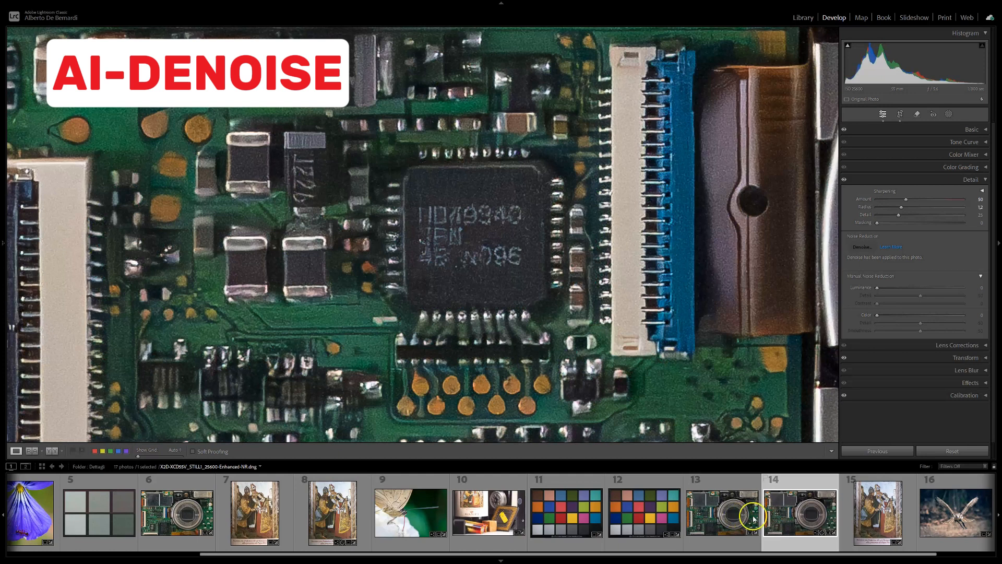
Step: Set the manual noise reduction Luminance to 70 on the original, non-enhanced circuit board photo
{"action": "left_click", "coordinate": [715, 511]}
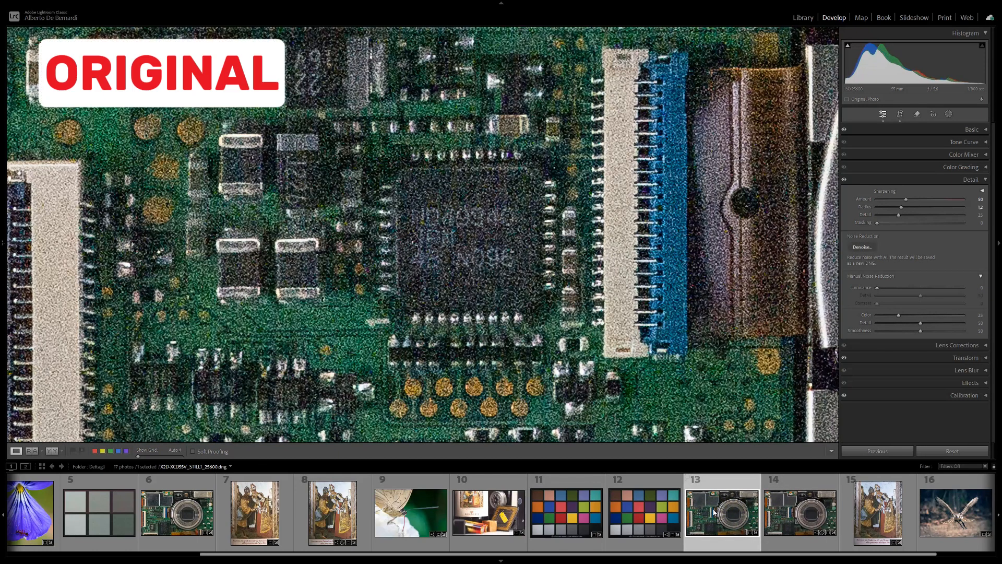
{"action": "left_click", "coordinate": [866, 385]}
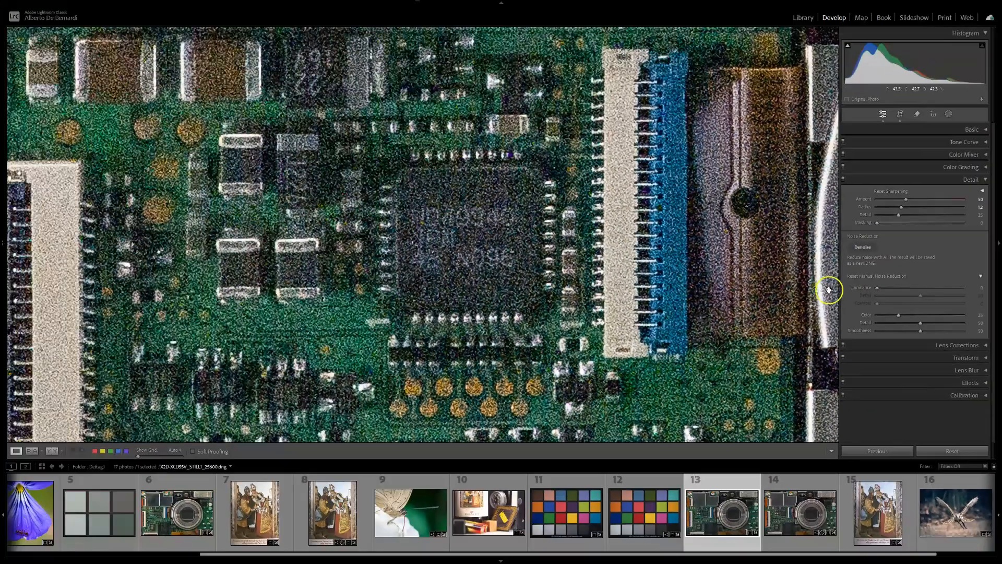
{"action": "left_click_drag", "start_coordinate": [877, 288], "coordinate": [932, 287]}
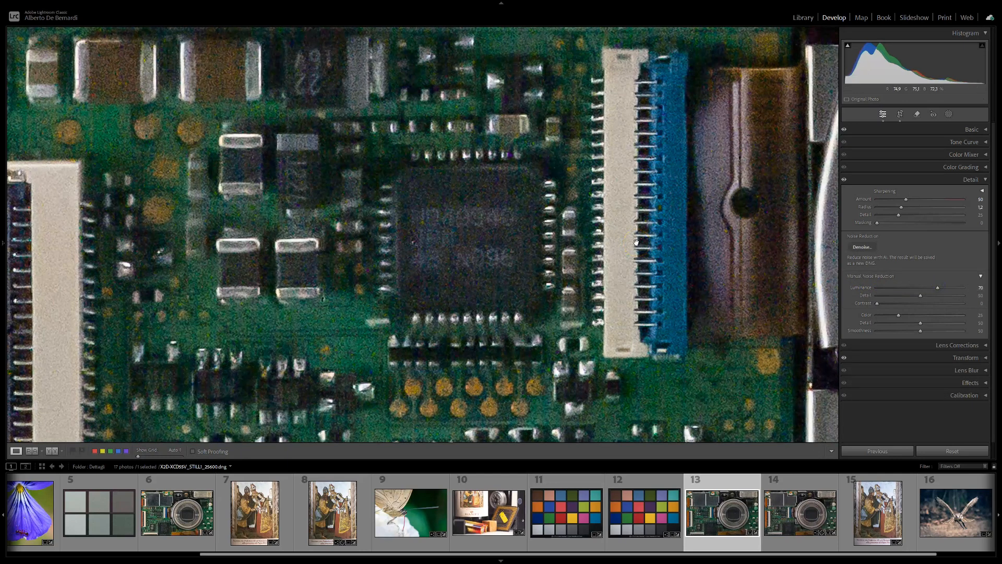
{"action": "key", "text": "alt"}
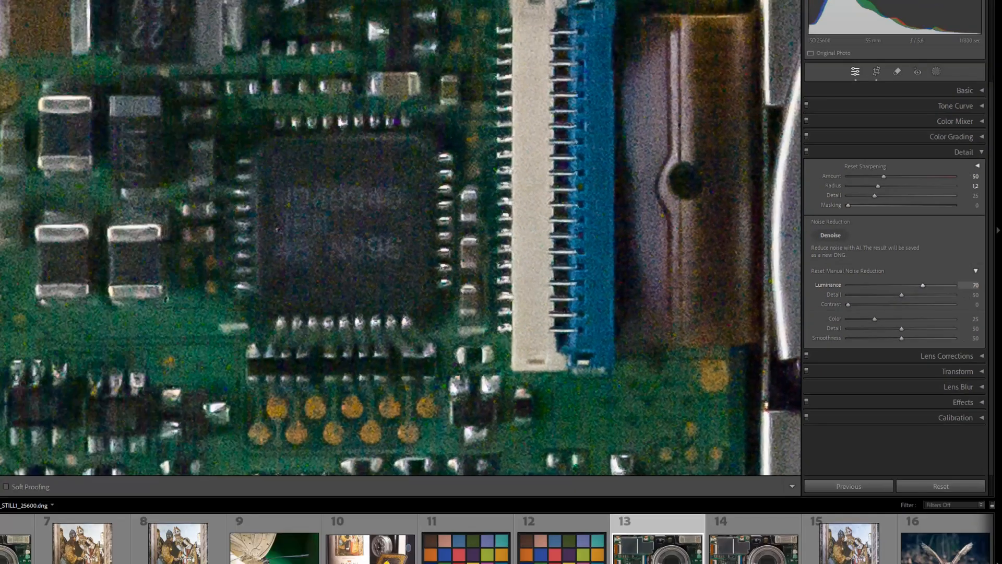
Step: Compare the chip's detail between the manually denoised circuit board original and its AI-enhanced copy
{"action": "left_click", "coordinate": [865, 281]}
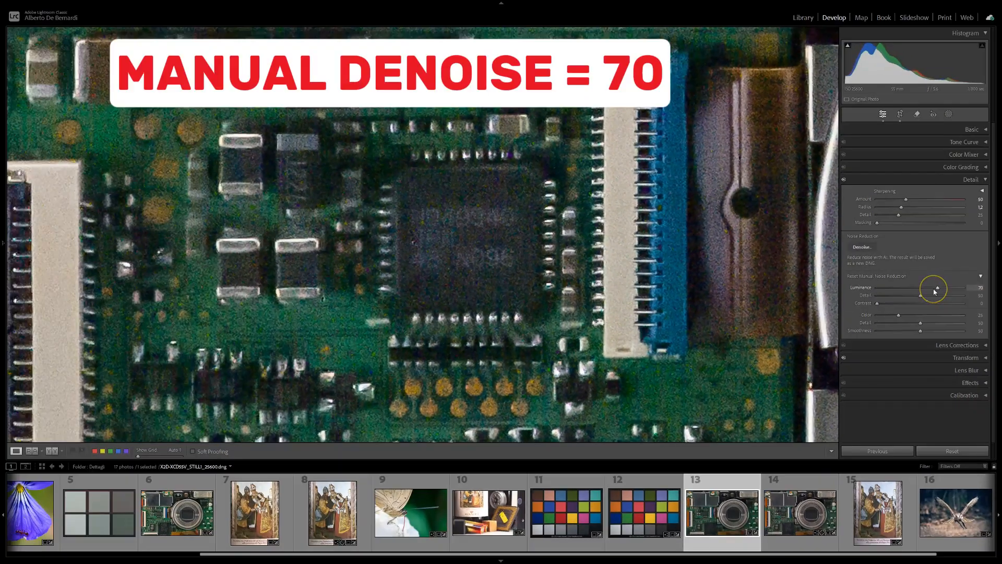
{"action": "left_click", "coordinate": [809, 483]}
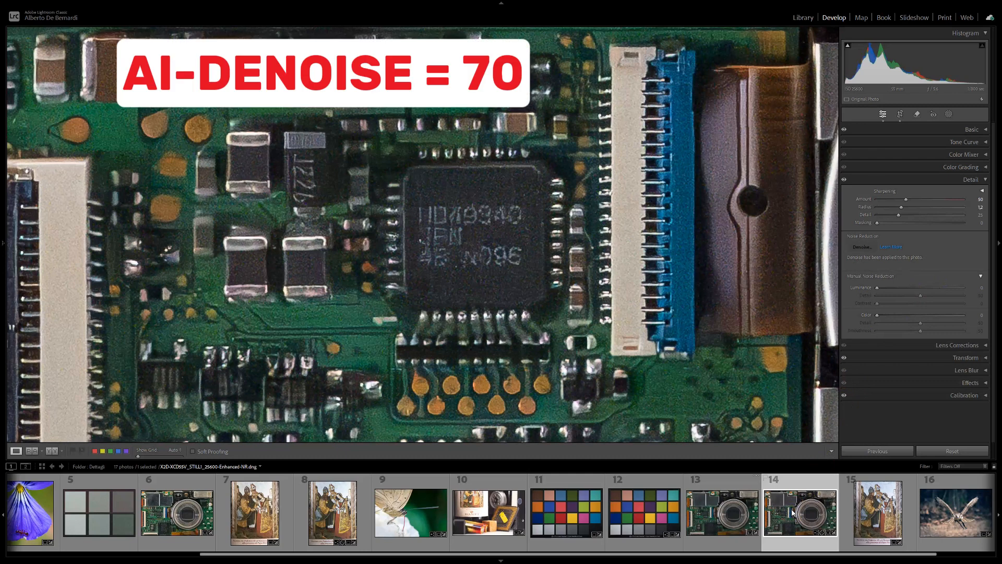
{"action": "left_click", "coordinate": [725, 510]}
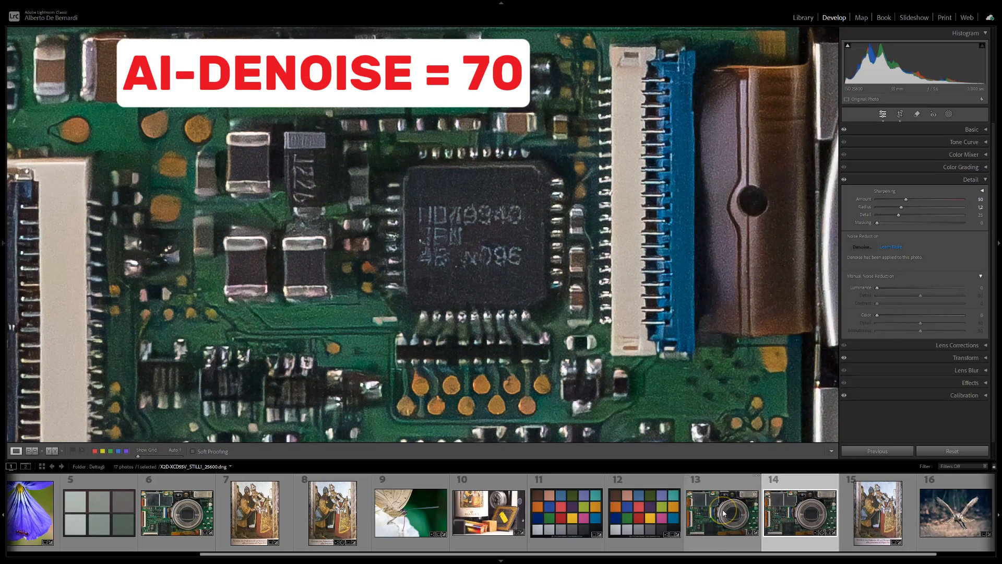
{"action": "left_click", "coordinate": [724, 512]}
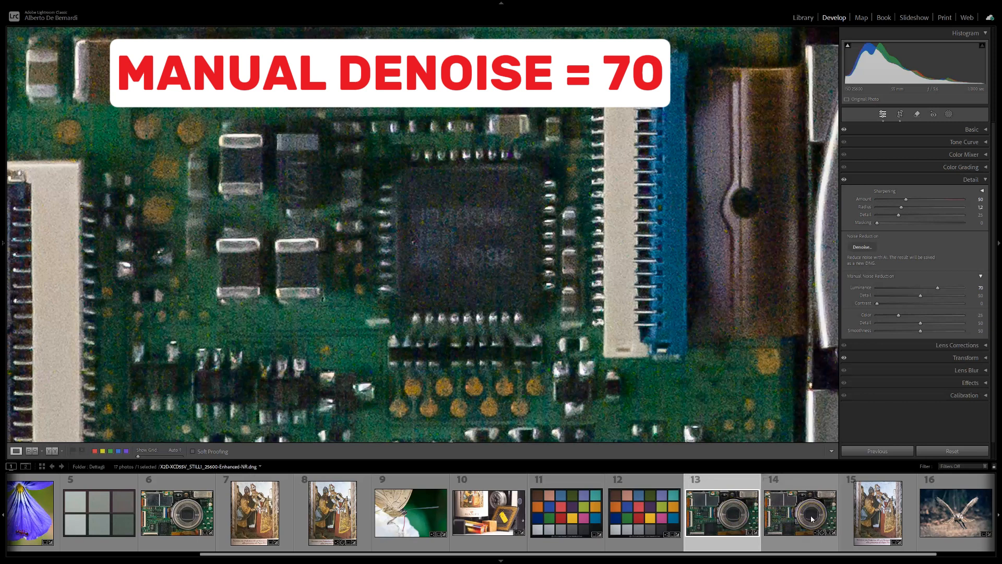
{"action": "left_click", "coordinate": [812, 519]}
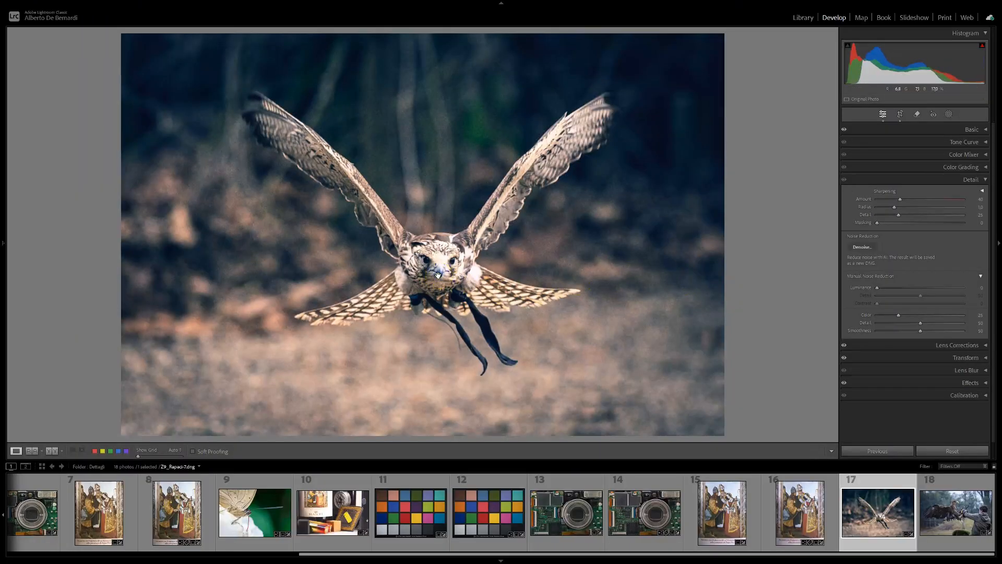
Step: Preview Denoise on the flying falcon's eye, set the amount to 40, and create the enhanced copy without stacking
{"action": "left_click", "coordinate": [437, 275]}
{"action": "left_click_drag", "start_coordinate": [428, 196], "coordinate": [501, 220]}
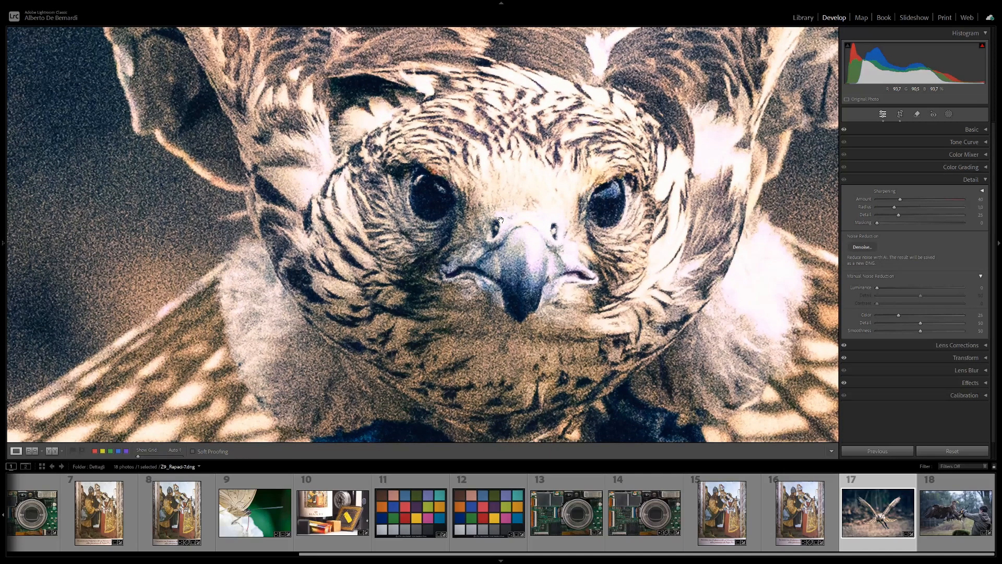
{"action": "left_click", "coordinate": [861, 247]}
{"action": "left_click", "coordinate": [620, 276]}
{"action": "left_click_drag", "start_coordinate": [620, 276], "coordinate": [368, 272]}
{"action": "left_click_drag", "start_coordinate": [617, 169], "coordinate": [633, 150]}
{"action": "left_click_drag", "start_coordinate": [629, 227], "coordinate": [628, 242]}
{"action": "left_click_drag", "start_coordinate": [758, 207], "coordinate": [733, 209]}
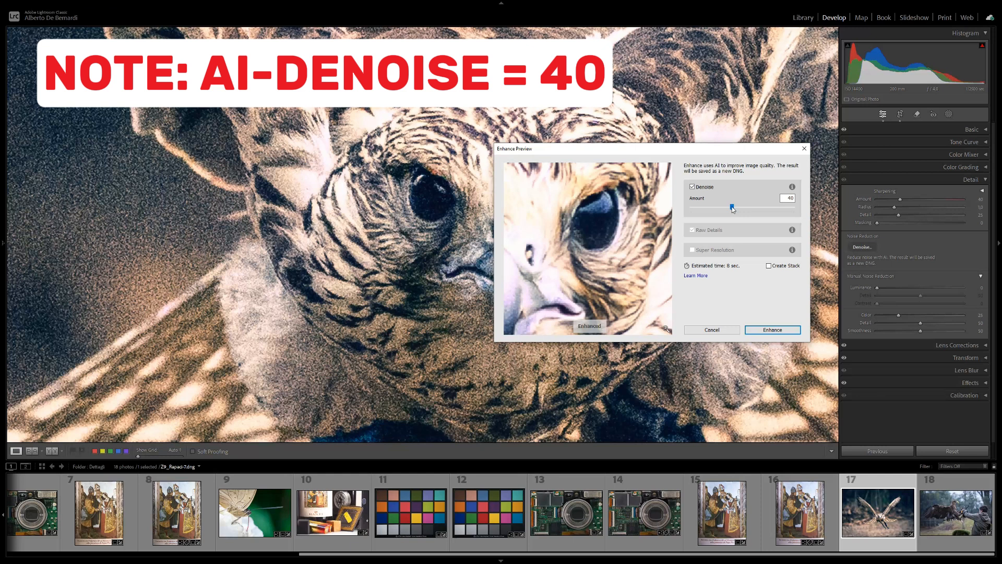
{"action": "left_click", "coordinate": [765, 329]}
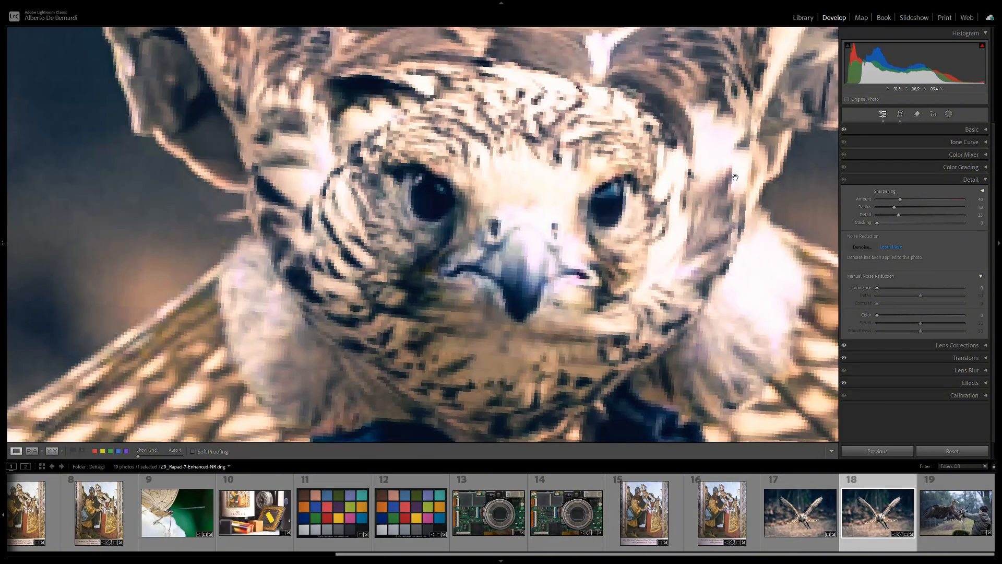
Step: Compare the falcon's face at close zoom between the AI-enhanced copy and the noisy original
{"action": "left_click", "coordinate": [699, 211]}
{"action": "left_click", "coordinate": [661, 220]}
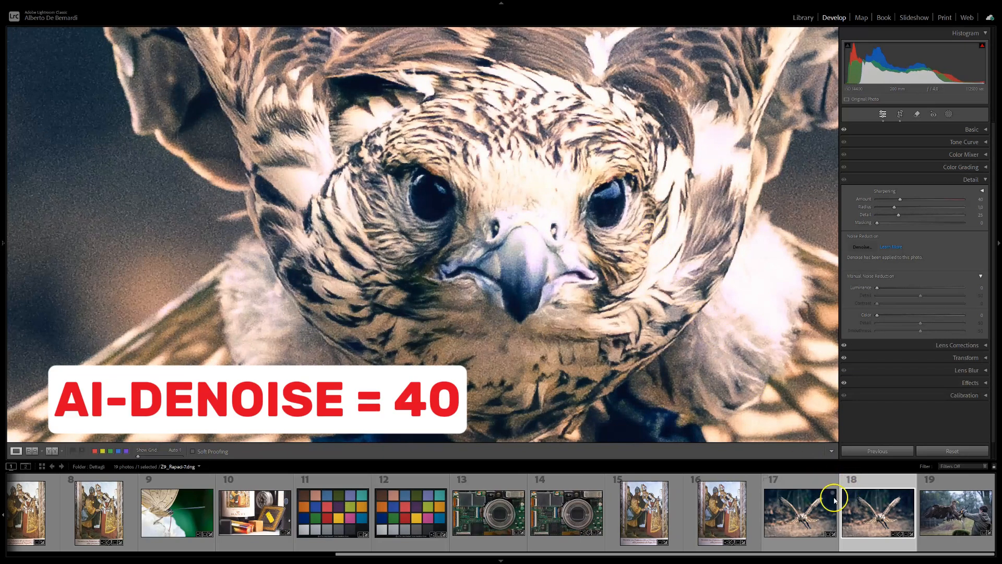
{"action": "left_click", "coordinate": [806, 510]}
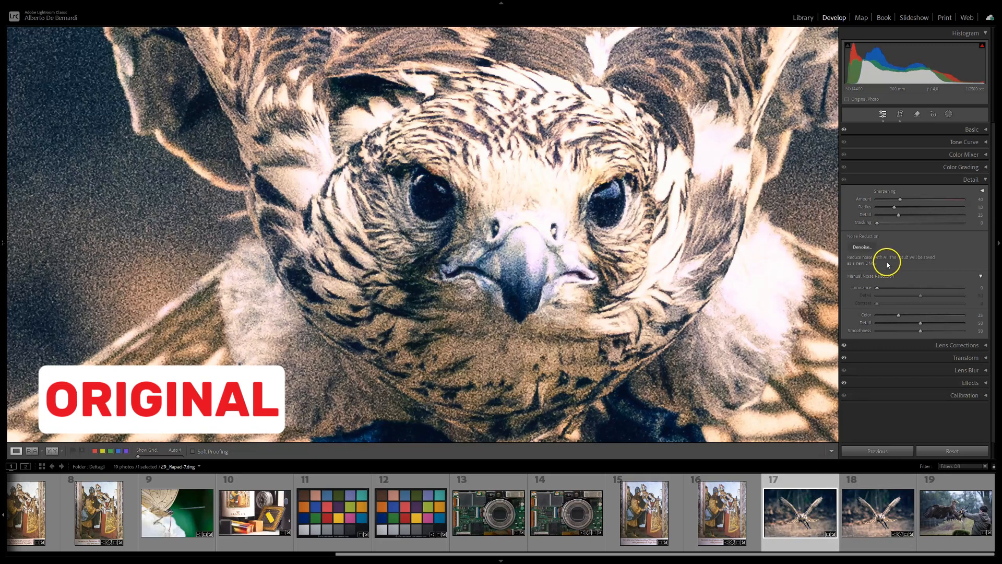
Step: Set the manual noise reduction Luminance to 40 on the original falcon photo
{"action": "left_click", "coordinate": [974, 287]}
{"action": "type", "text": "40"}
{"action": "key", "text": "Return"}
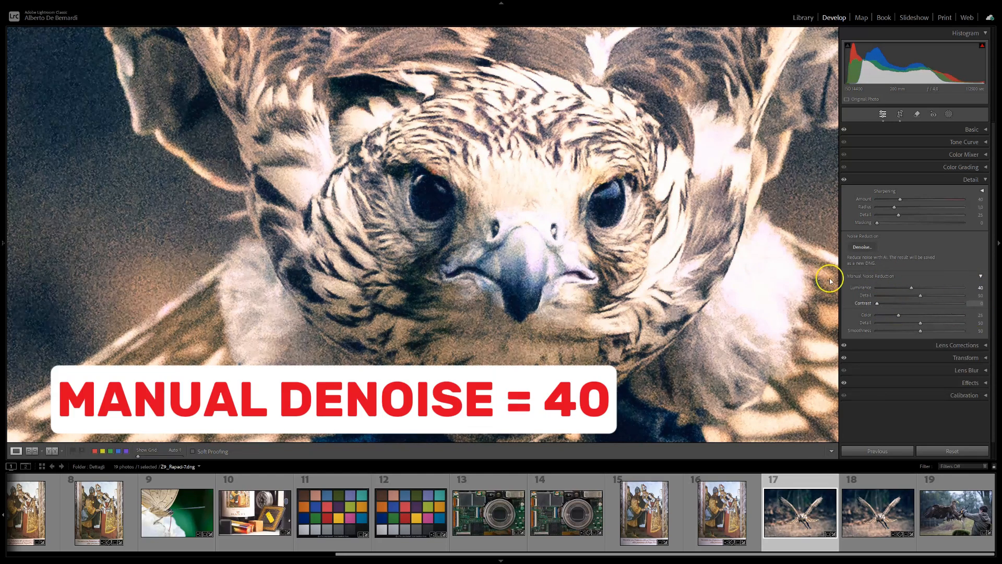
Step: Compare the falcon's feather detail between the manually denoised original and the AI-enhanced copy, switching back and forth
{"action": "left_click", "coordinate": [871, 499]}
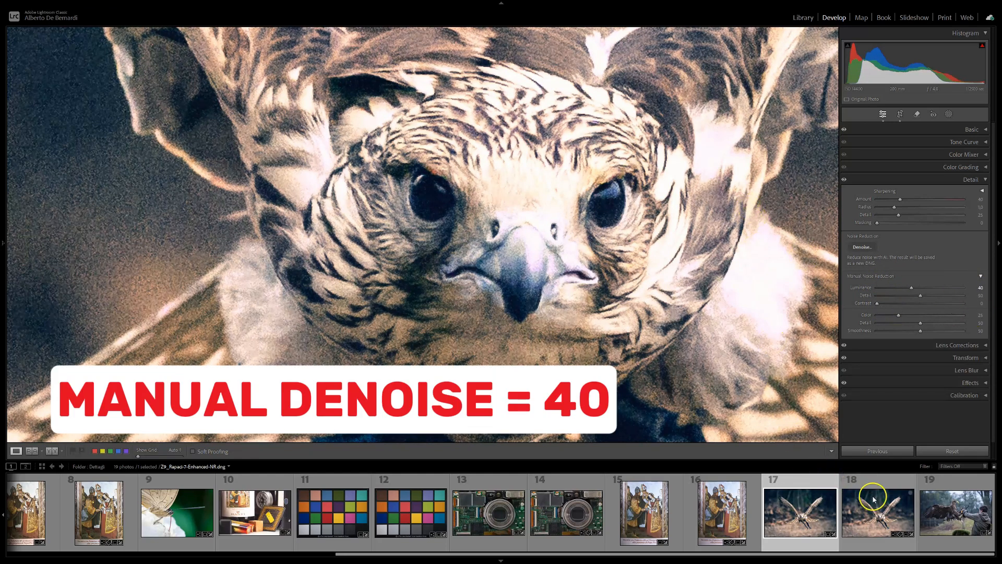
{"action": "left_click", "coordinate": [883, 524]}
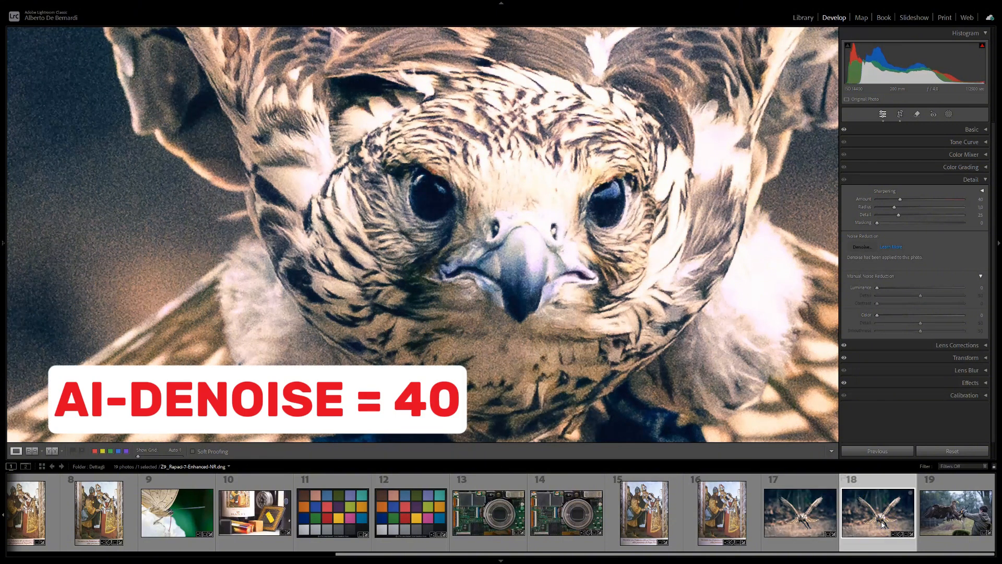
{"action": "left_click", "coordinate": [802, 515]}
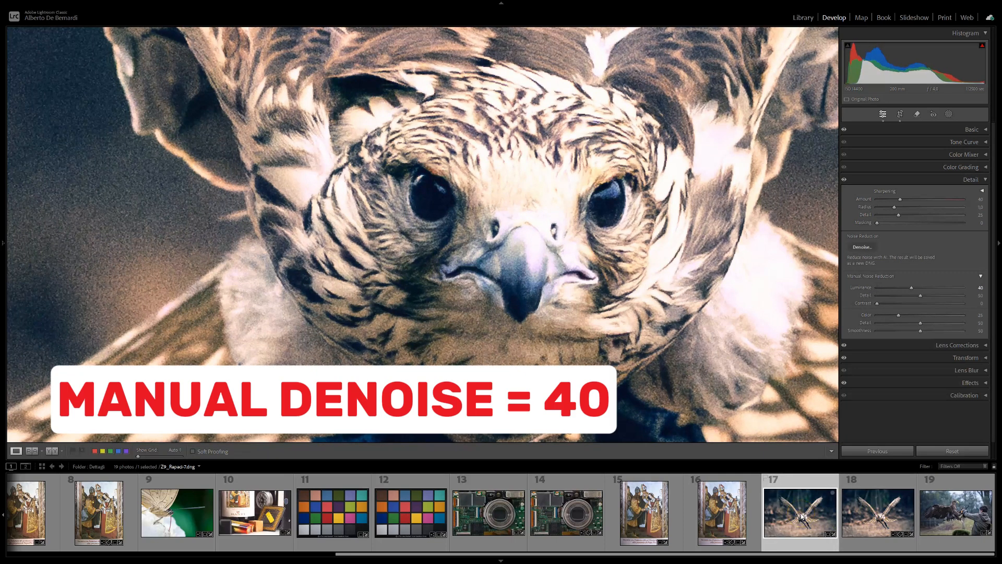
{"action": "left_click", "coordinate": [881, 517]}
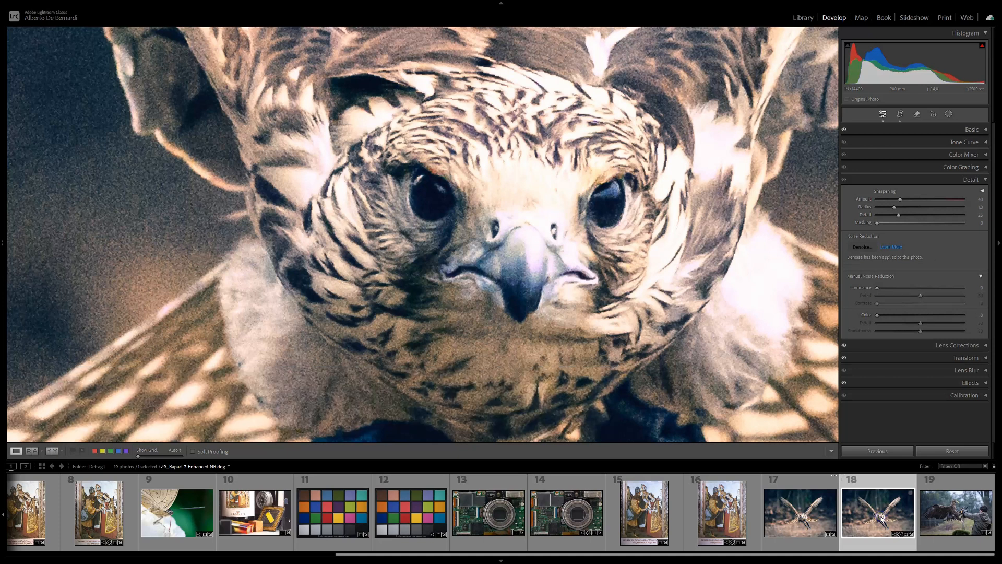
{"action": "left_click", "coordinate": [795, 519]}
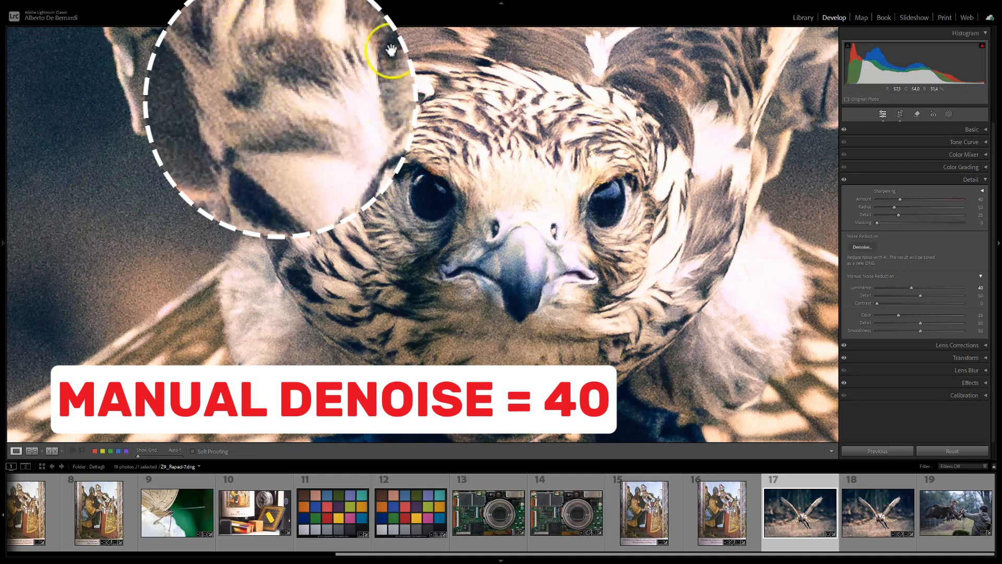
{"action": "left_click", "coordinate": [885, 516]}
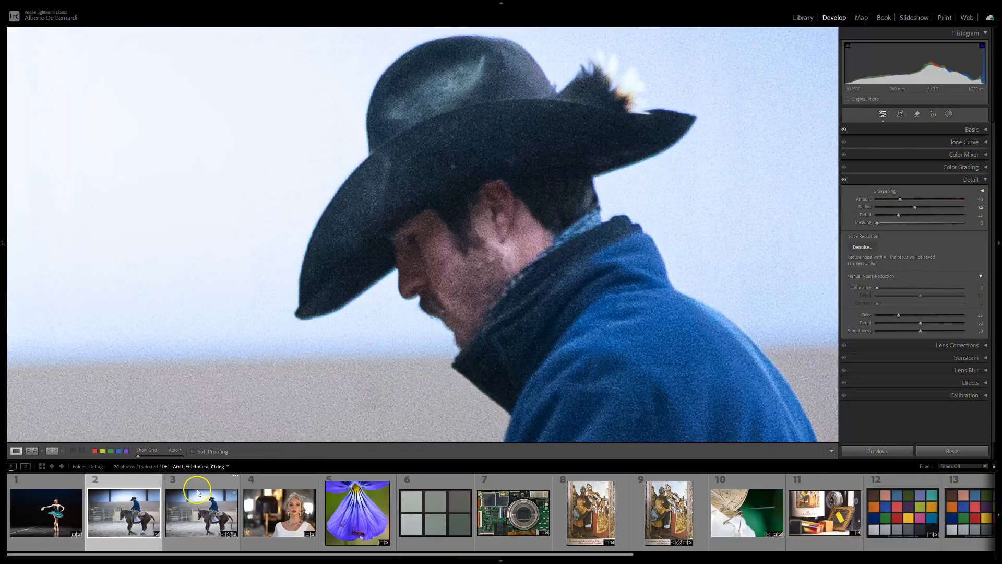
Step: Raise the manual noise reduction Luminance close to its maximum on the original photo of the rider in the black hat
{"action": "left_click_drag", "start_coordinate": [877, 288], "coordinate": [883, 290]}
{"action": "left_click_drag", "start_coordinate": [953, 294], "coordinate": [965, 292]}
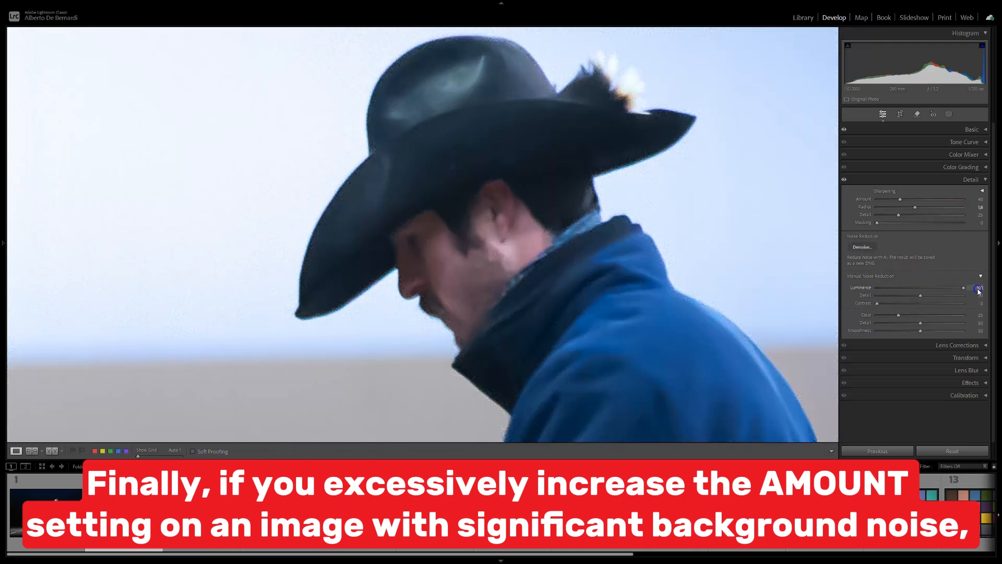